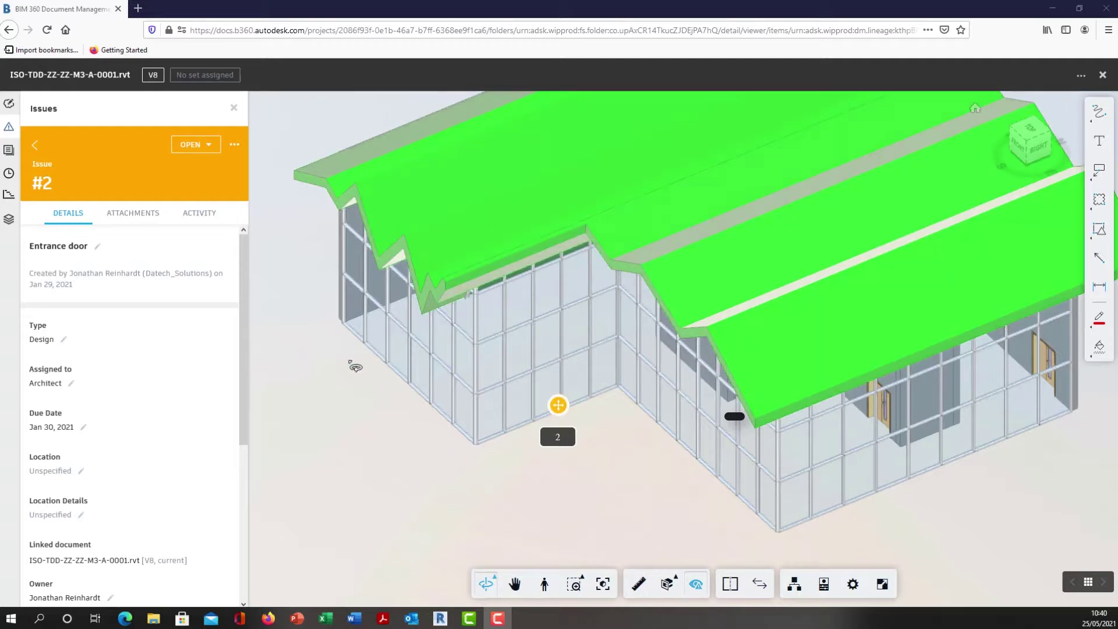
# Bring Revit to the front and show its home screen of BIM 360 models
pyautogui.click(446, 617)
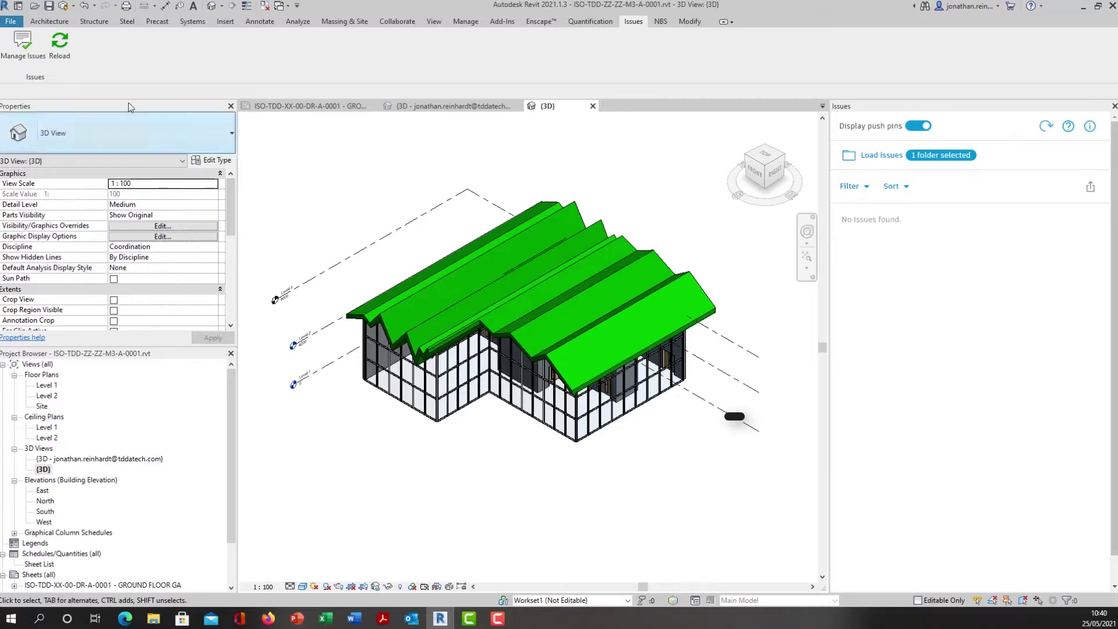
pyautogui.click(19, 6)
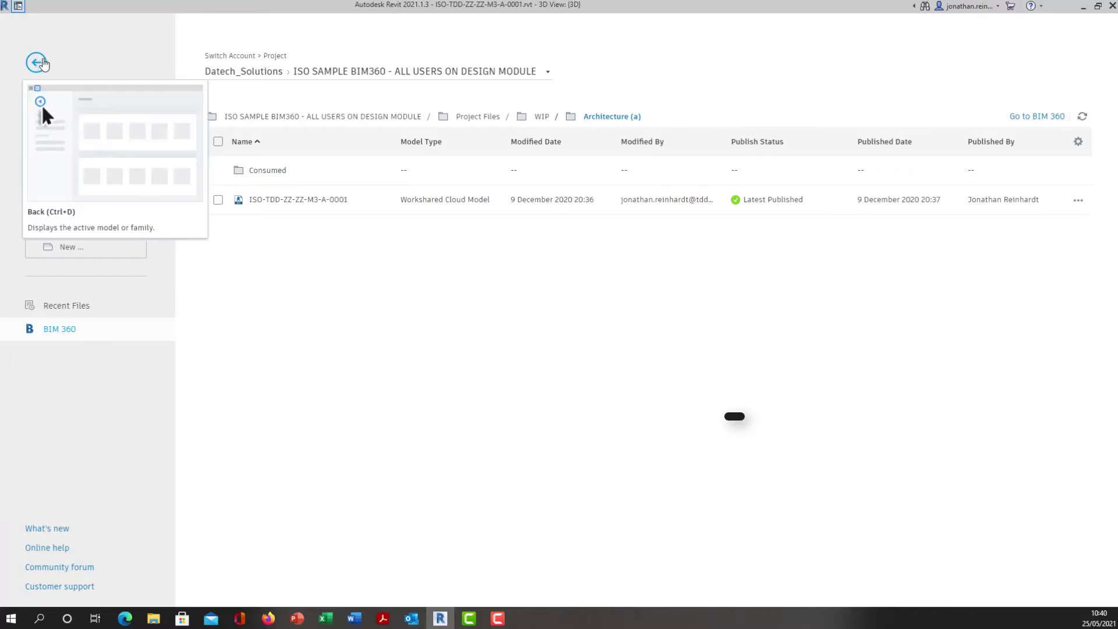
# Return from the home screen to the 3D view of cloud model ISO-TDD-ZZ-ZZ-M3-A-0001
pyautogui.click(41, 62)
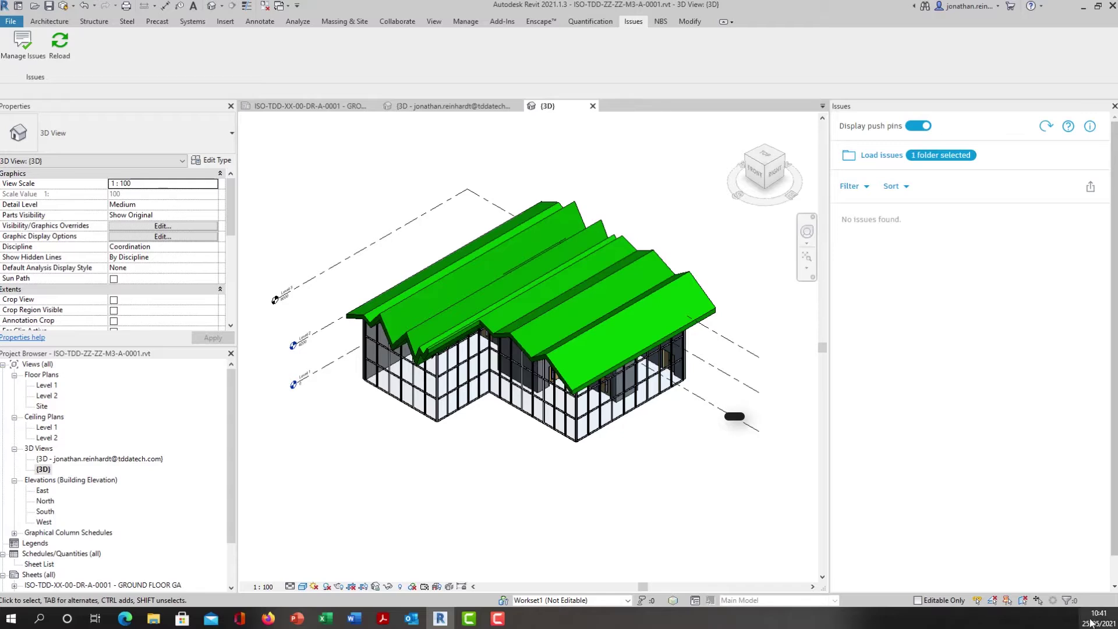
pyautogui.moveTo(1090, 622)
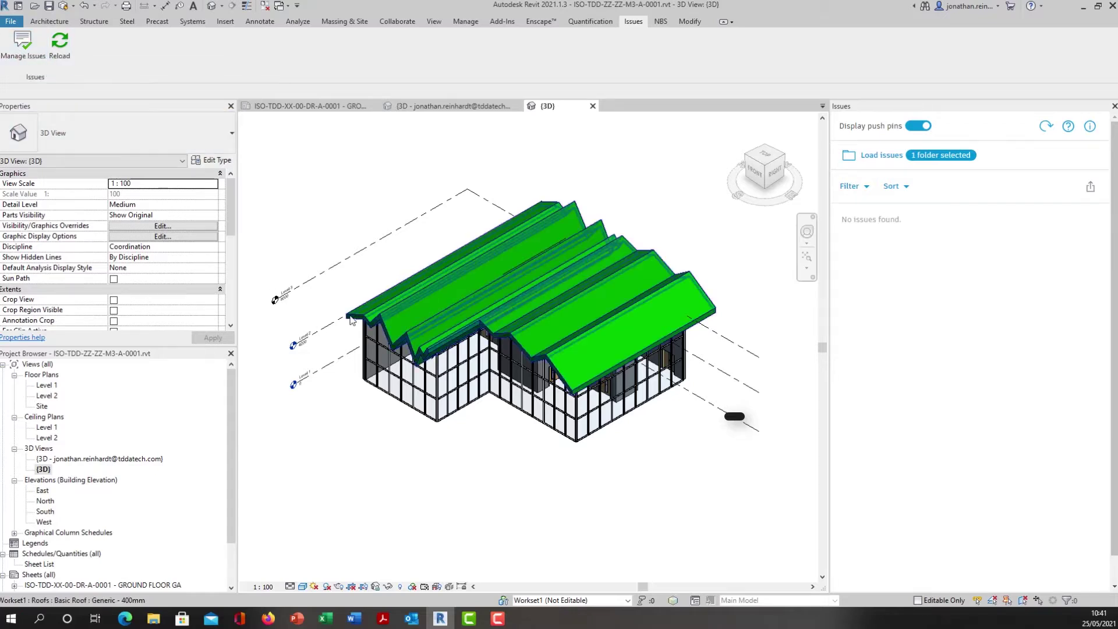
# In the BIM 360 viewer, orbit the building to a front view, then close the viewer
pyautogui.click(268, 618)
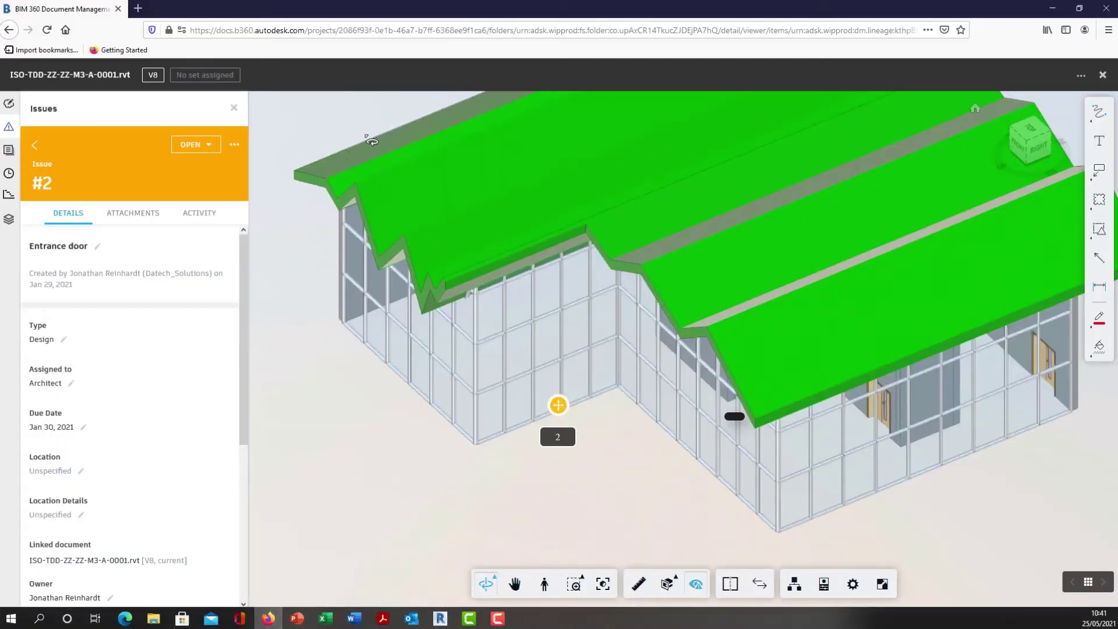
pyautogui.scroll(-5, 430, 314)
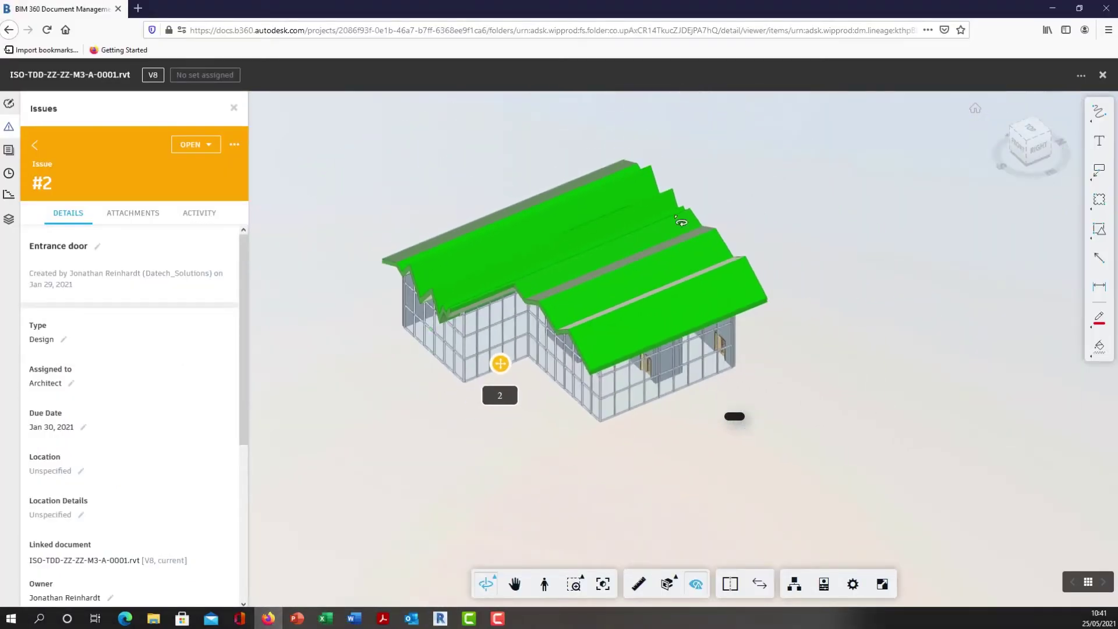
pyautogui.moveTo(575, 429); pyautogui.dragTo(897, 287)
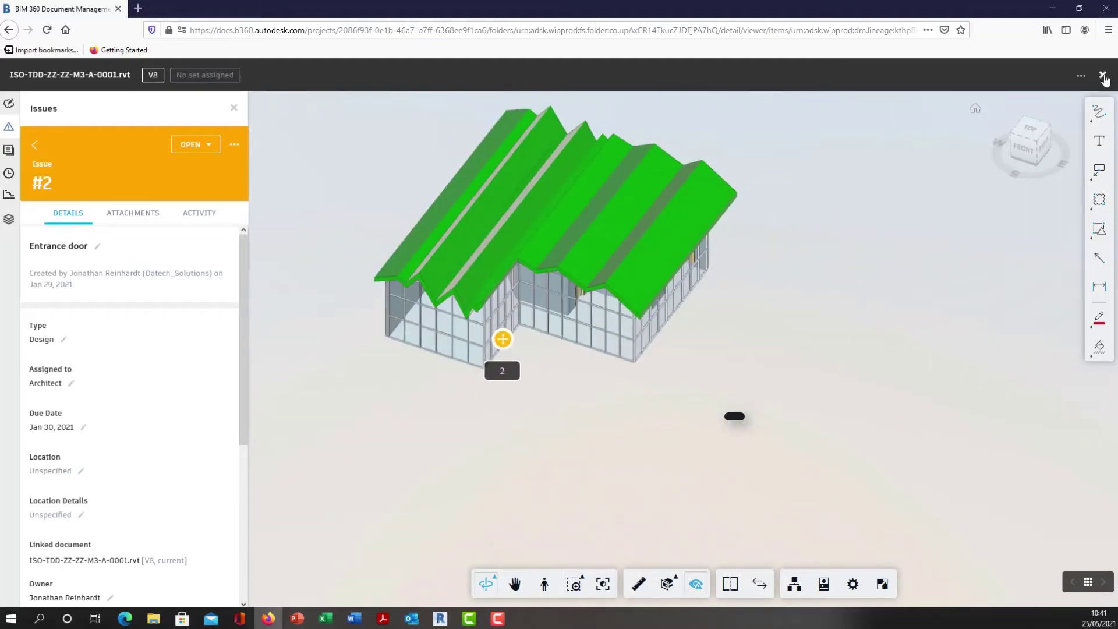
pyautogui.click(1102, 75)
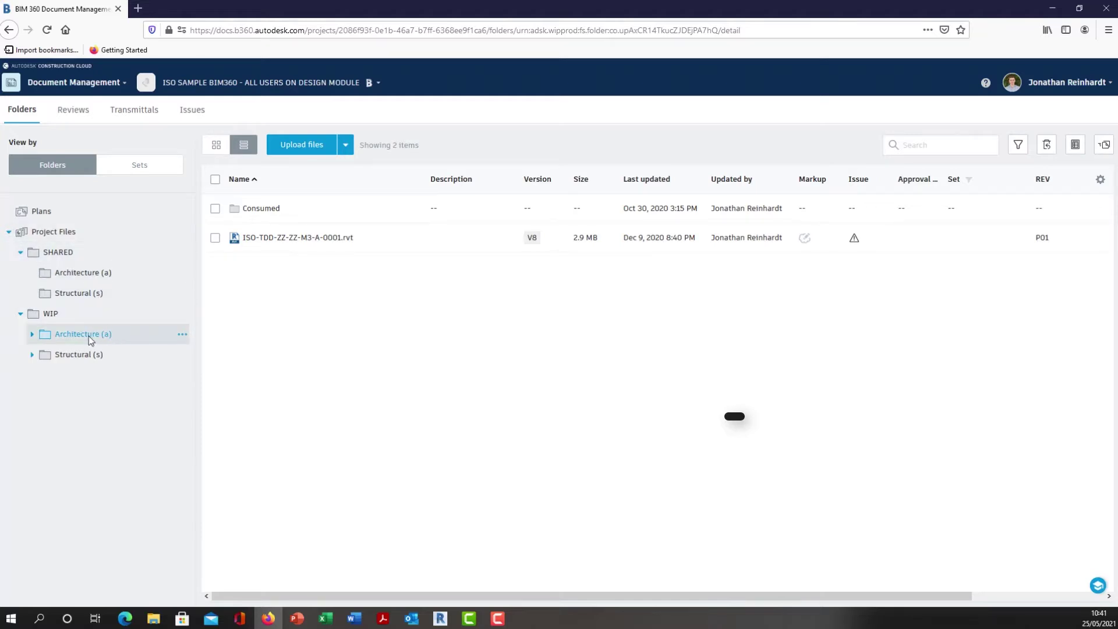
# Glance at Revit, then open the SHARED Architecture (a) folder in BIM 360
pyautogui.click(440, 618)
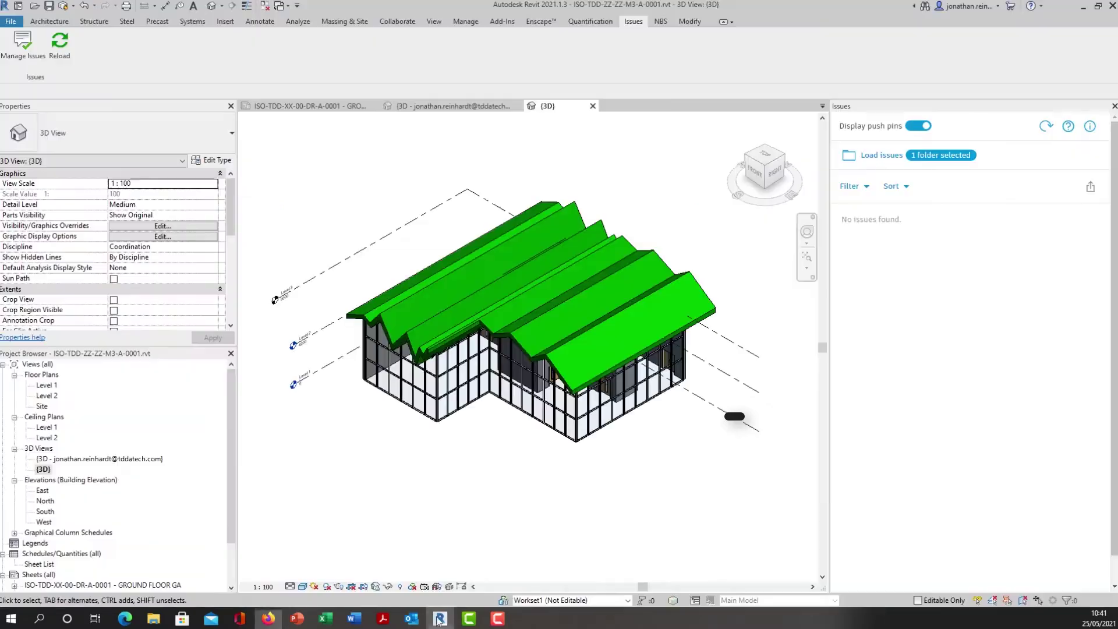
pyautogui.click(268, 618)
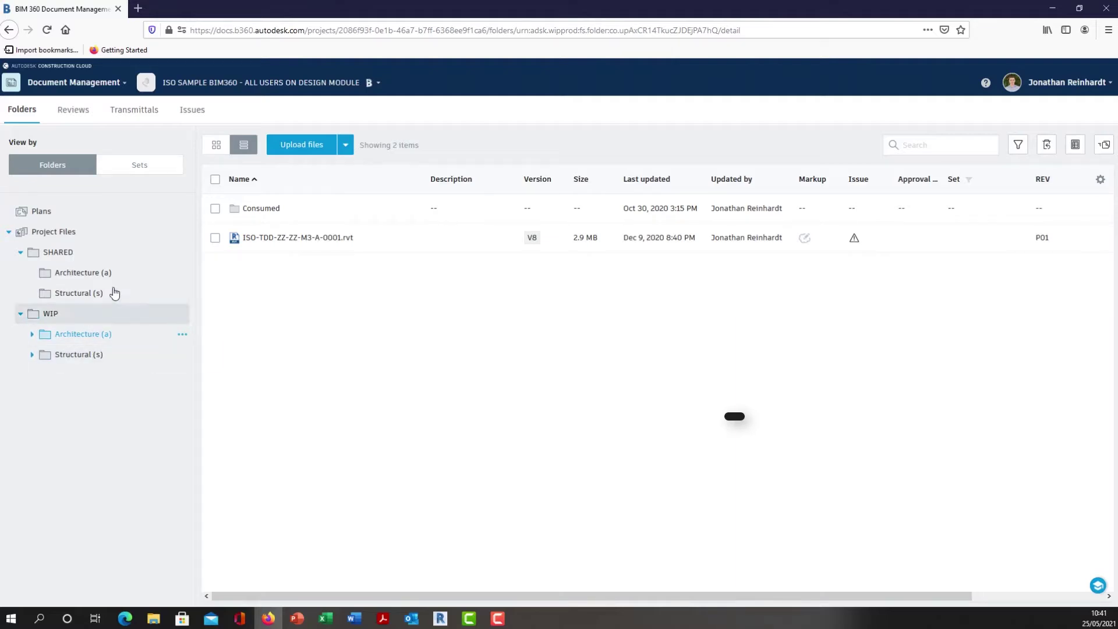
pyautogui.click(122, 279)
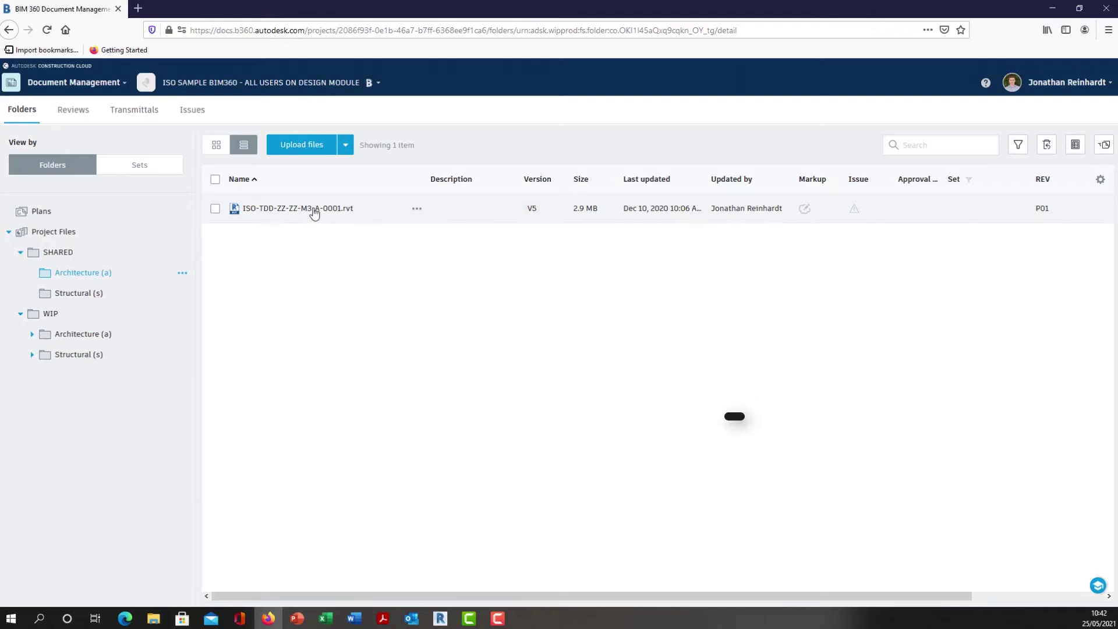
# Open the shared ISO-TDD-ZZ-ZZ-M3-A-0001.rvt in the viewer, show its Issues, and start a new issue
pyautogui.click(314, 210)
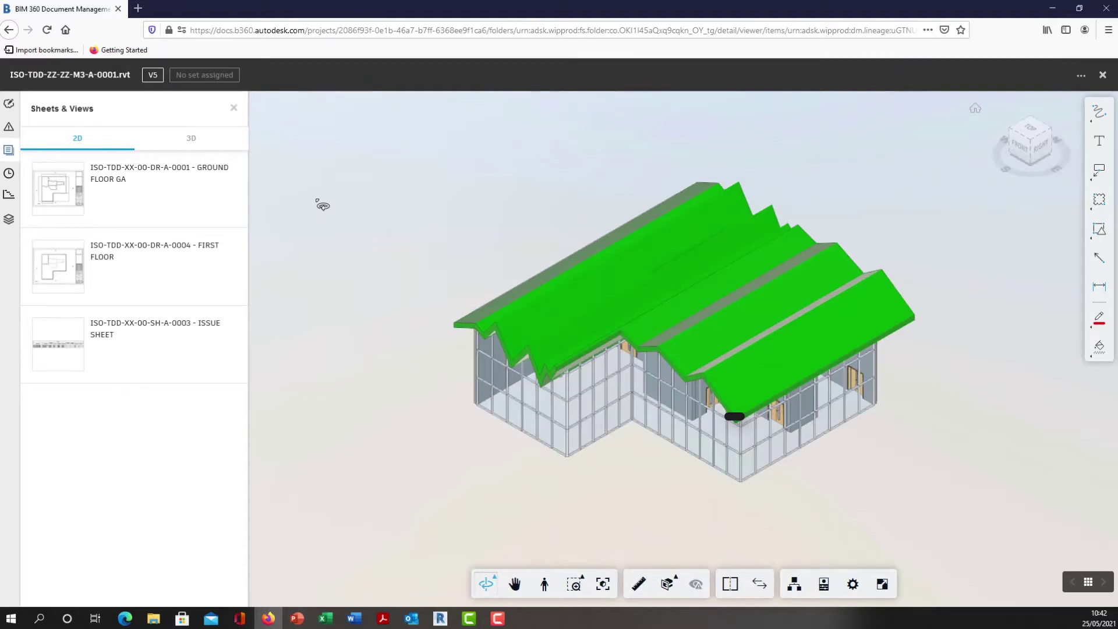
pyautogui.click(191, 139)
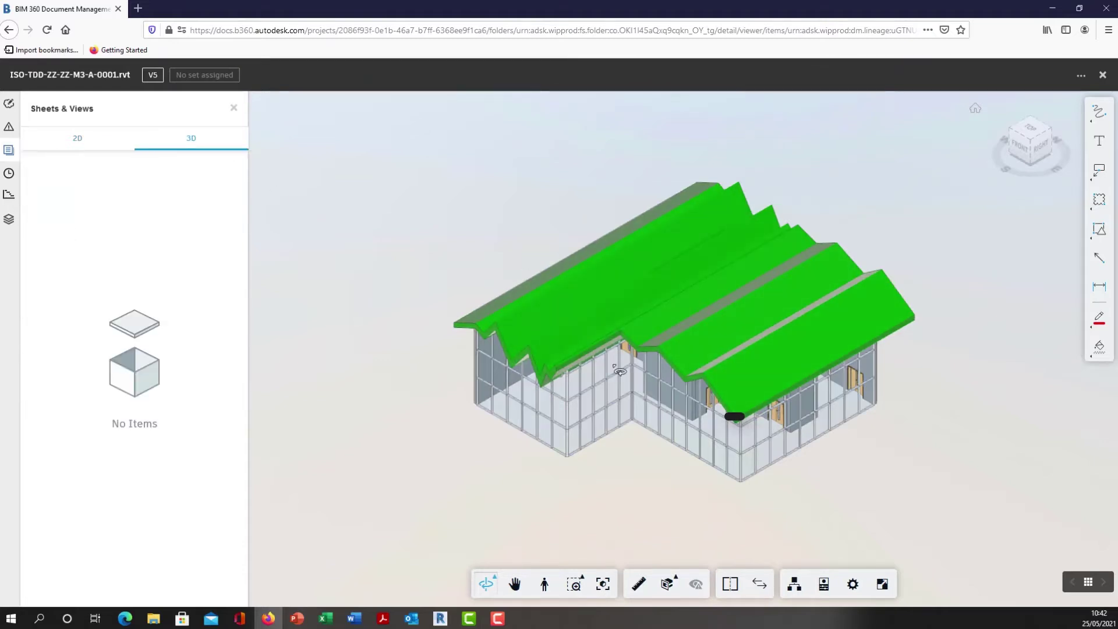
pyautogui.click(8, 130)
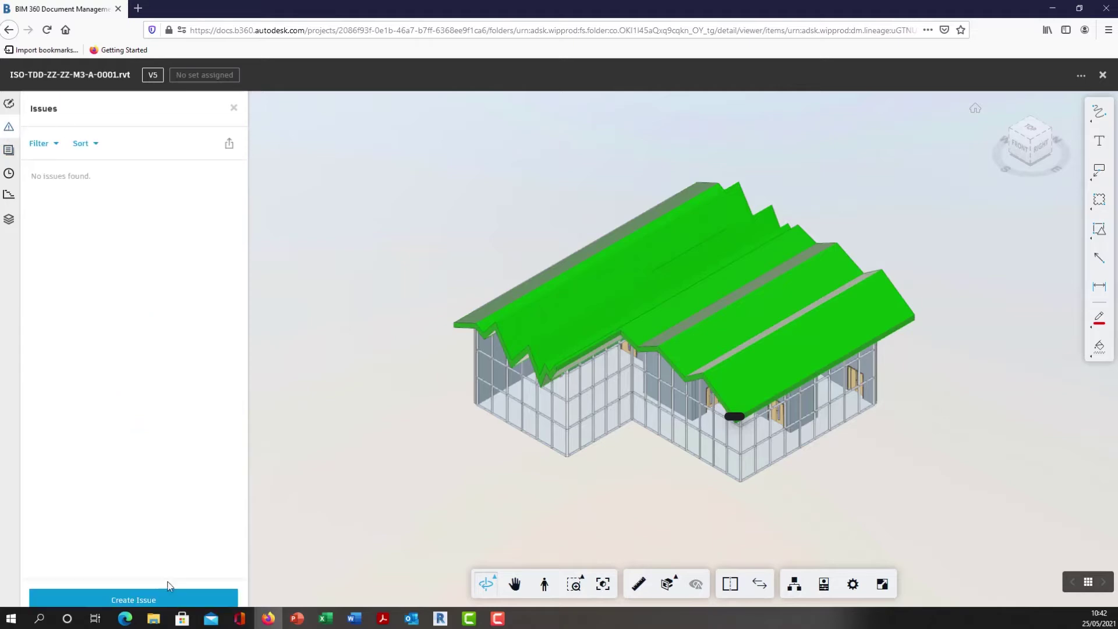
pyautogui.click(166, 600)
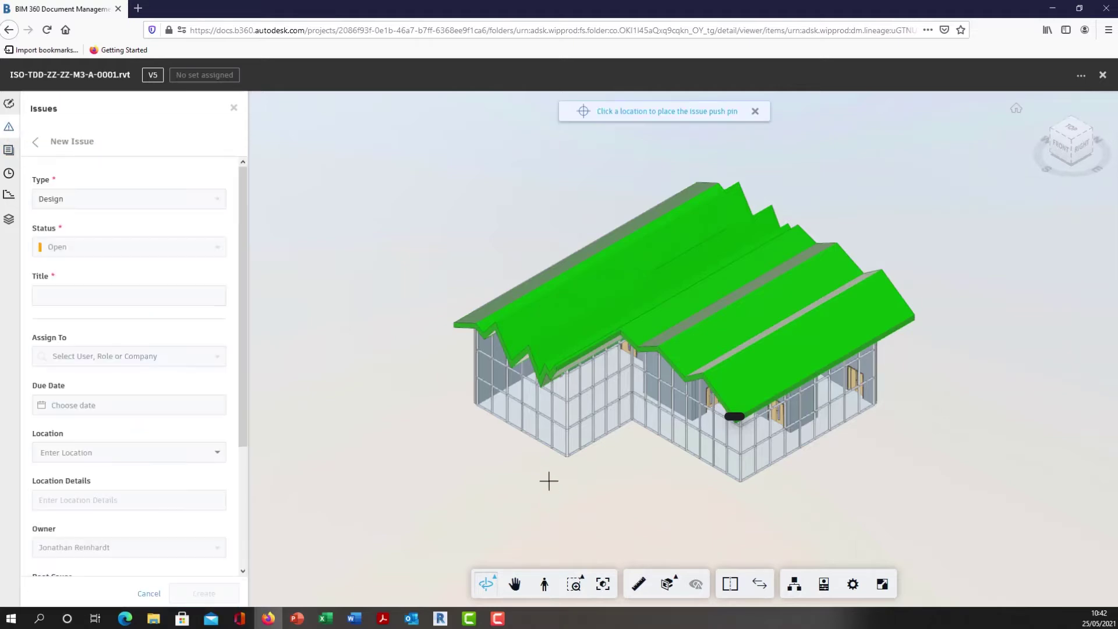
# Pin the new issue on the roof and title it 'Show zinc seams on roof'
pyautogui.moveTo(606, 499); pyautogui.dragTo(669, 396)
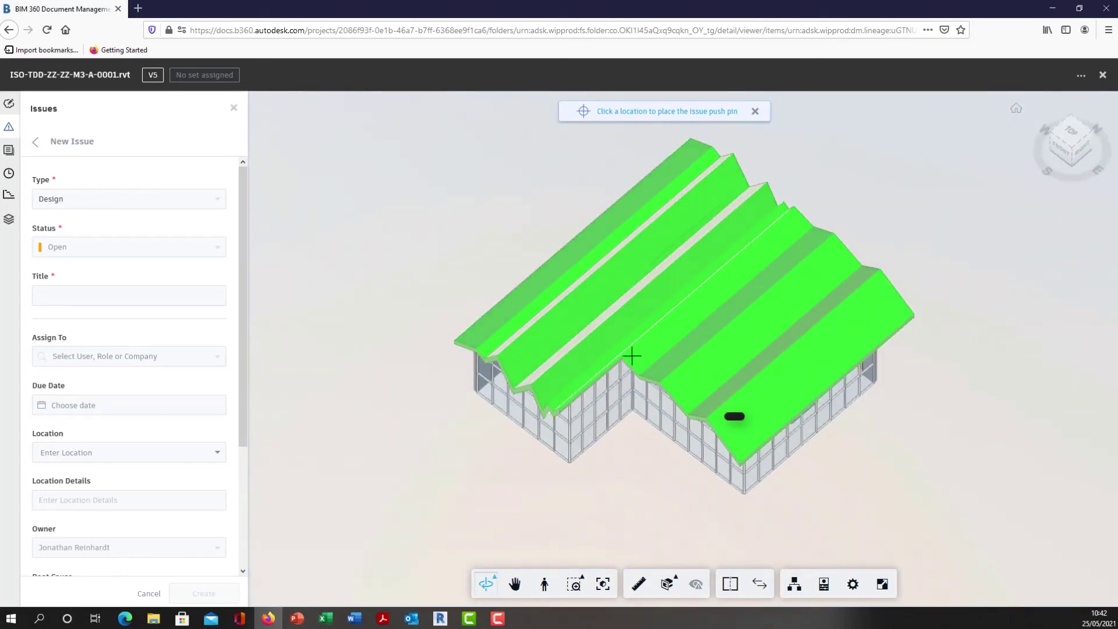
pyautogui.click(631, 356)
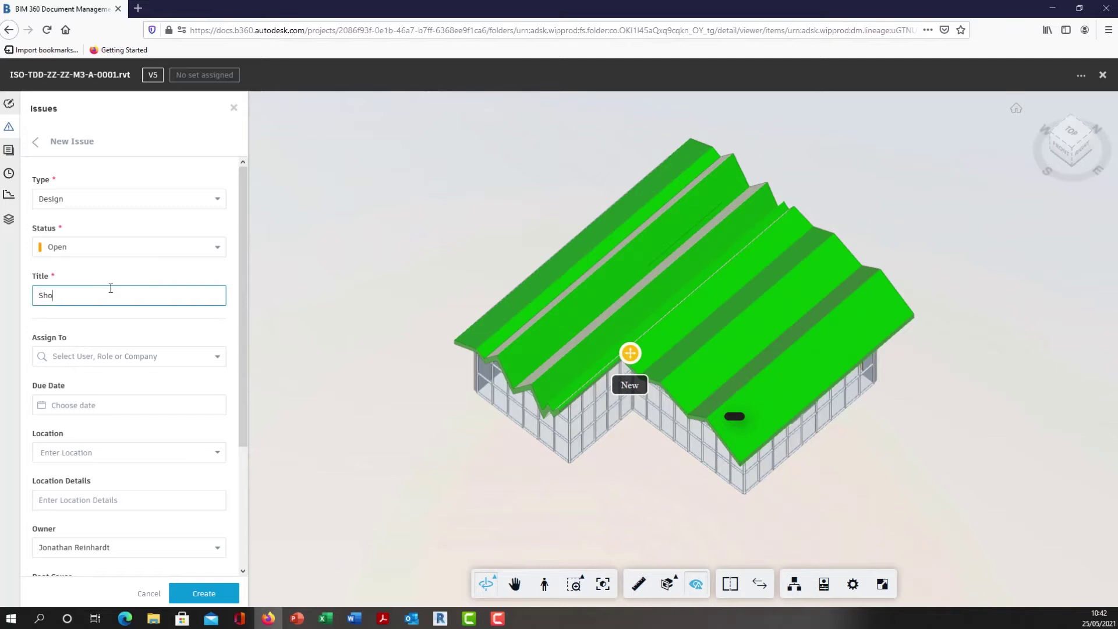
pyautogui.write('Show zinc seams on roof')
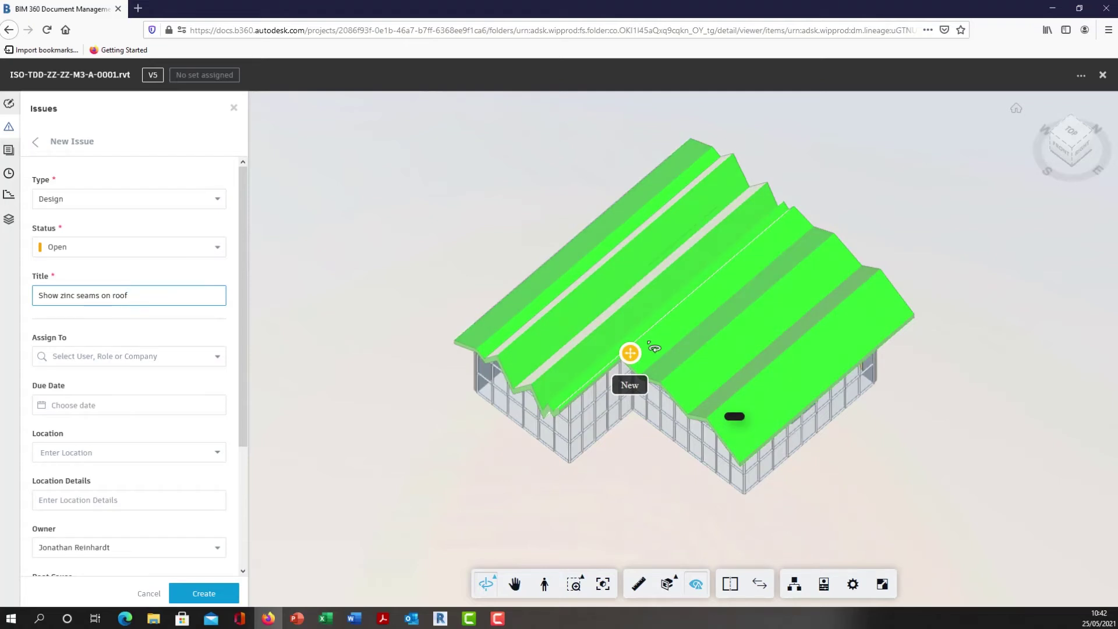
# Assign the issue to the Architect, choose its owner, and create it
pyautogui.click(217, 357)
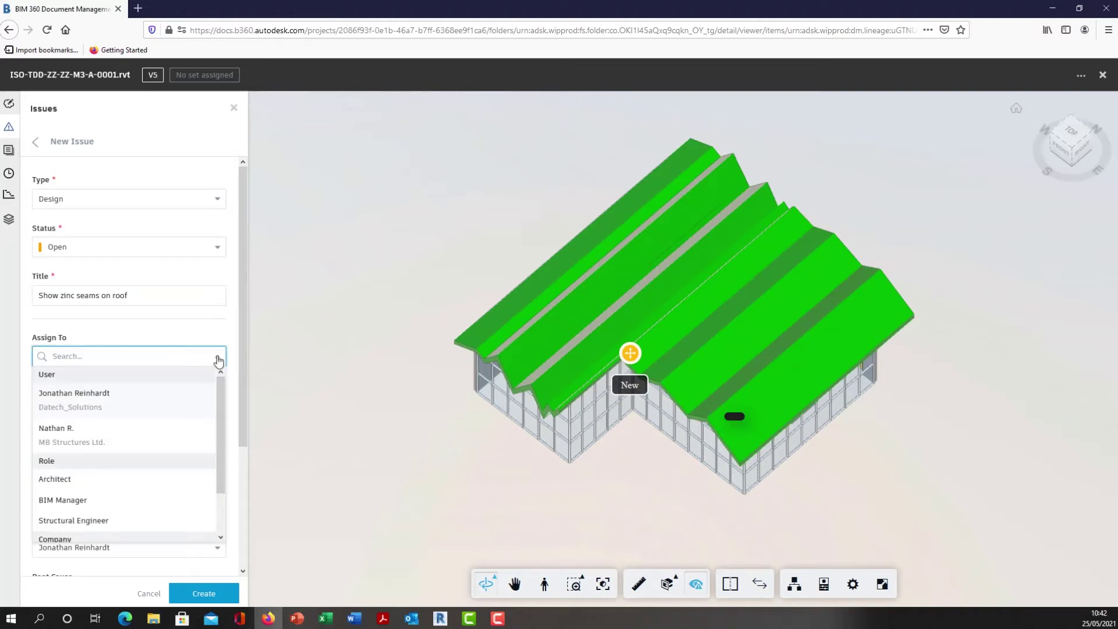
pyautogui.click(120, 480)
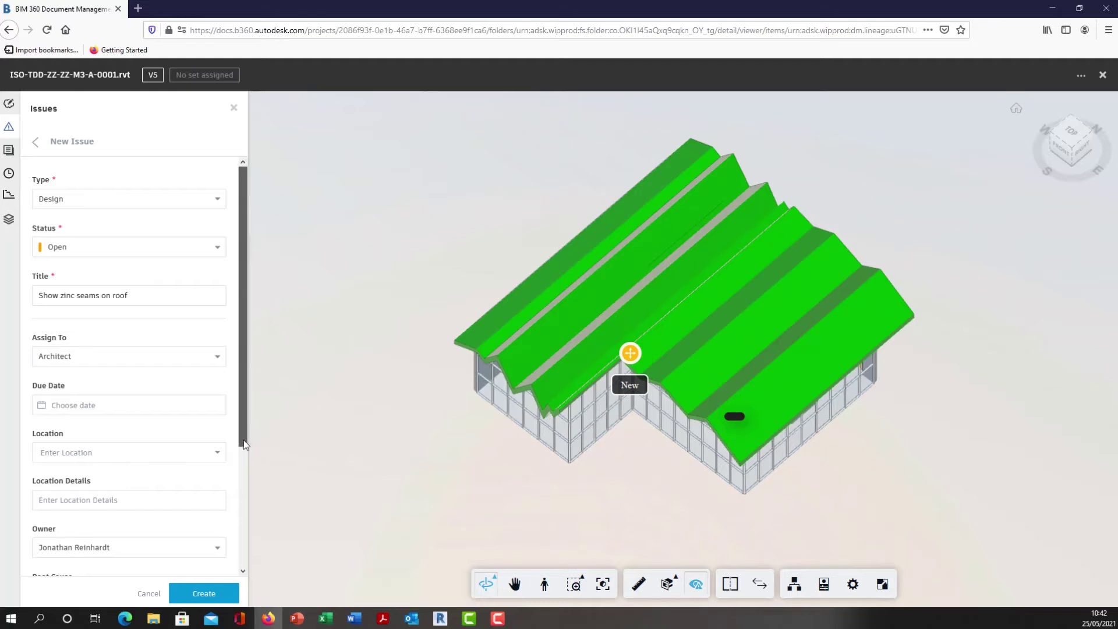
pyautogui.moveTo(243, 439); pyautogui.dragTo(231, 557)
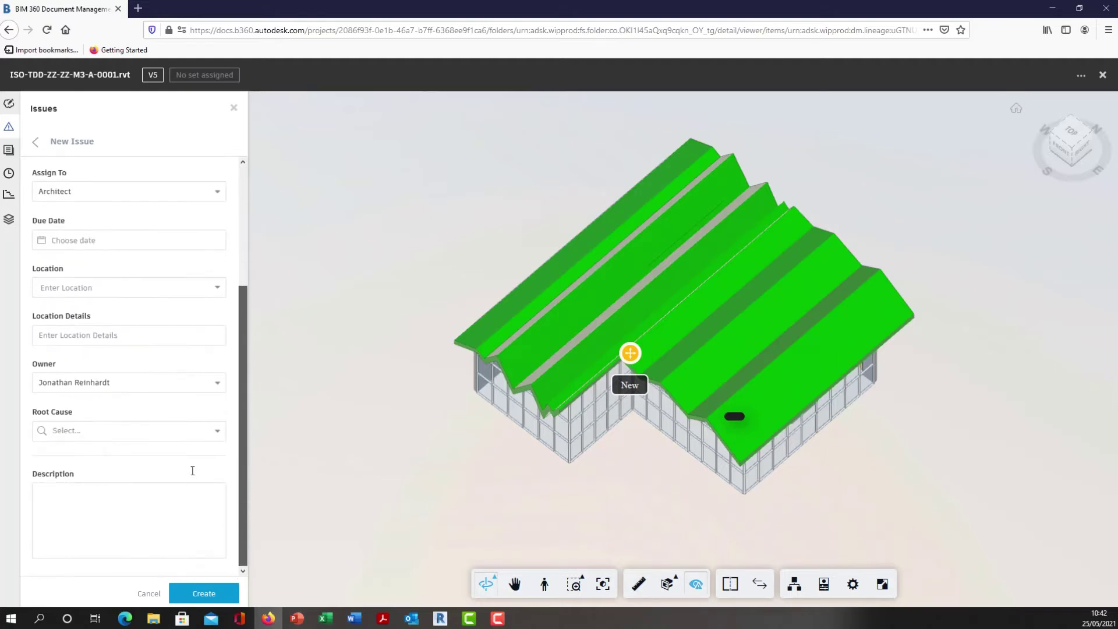
pyautogui.click(218, 386)
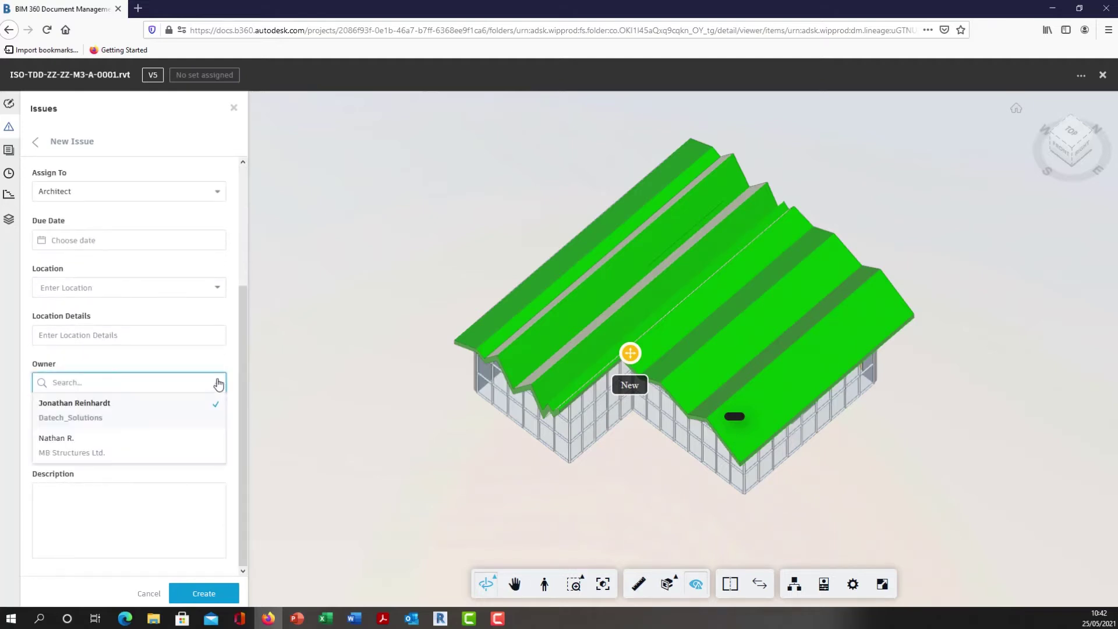
pyautogui.click(173, 366)
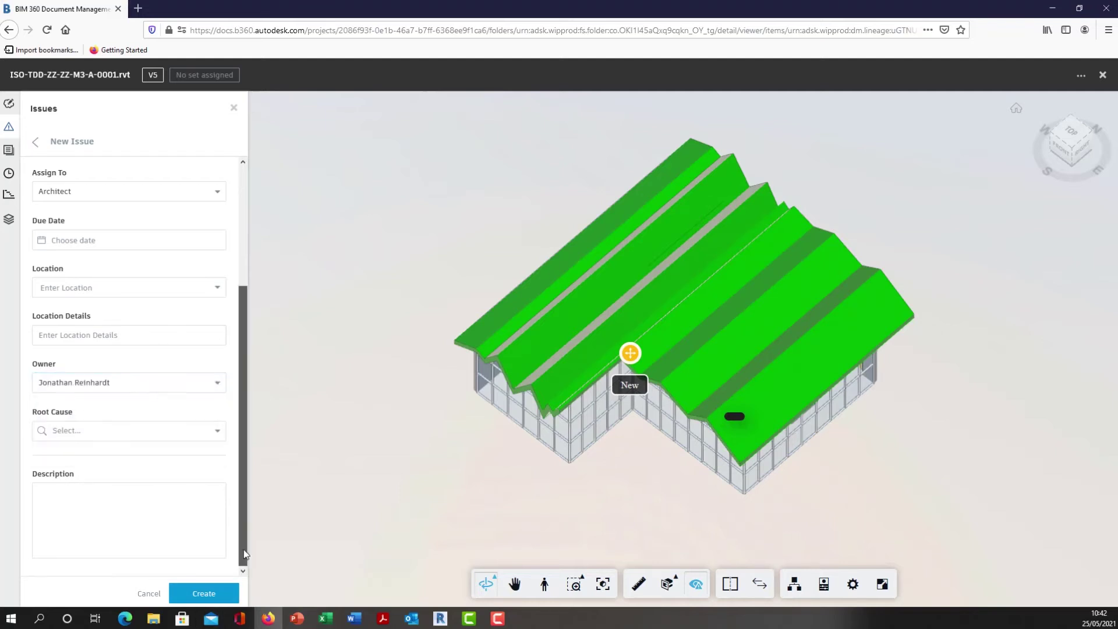
pyautogui.moveTo(240, 474); pyautogui.dragTo(239, 354)
pyautogui.click(199, 593)
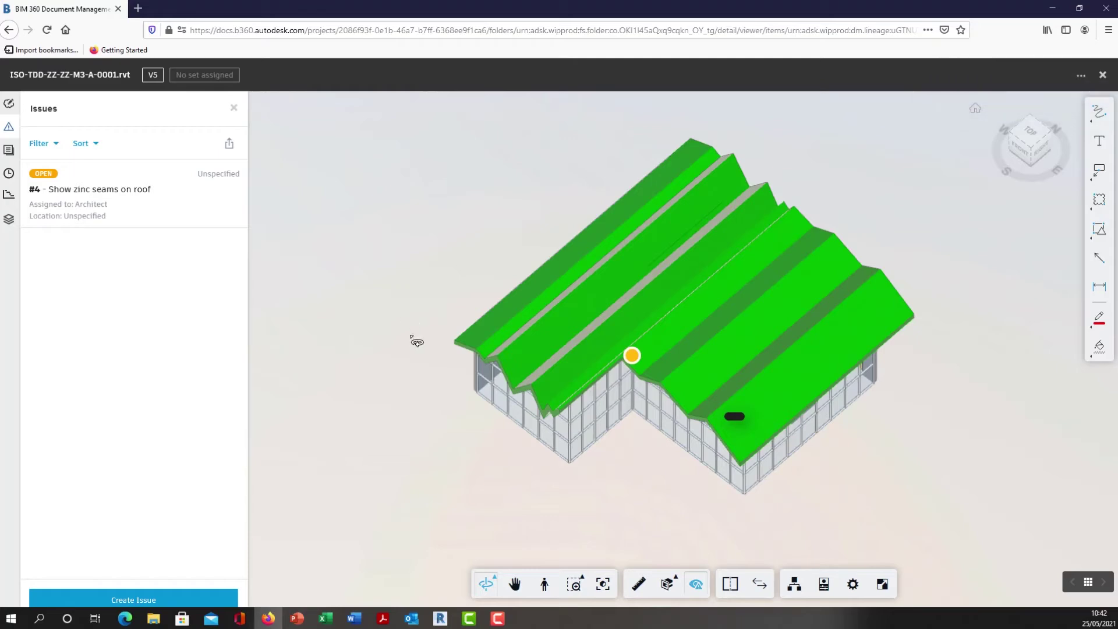
# In Revit, load issues from the Project Files/SHARED/Architecture (a) folder
pyautogui.click(441, 620)
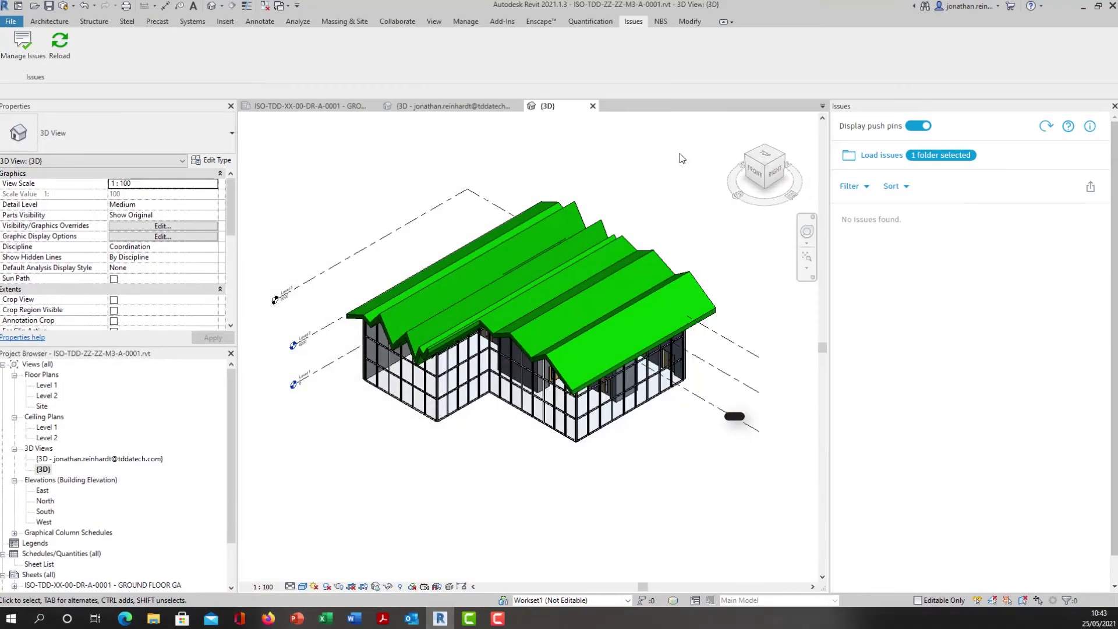
pyautogui.click(880, 156)
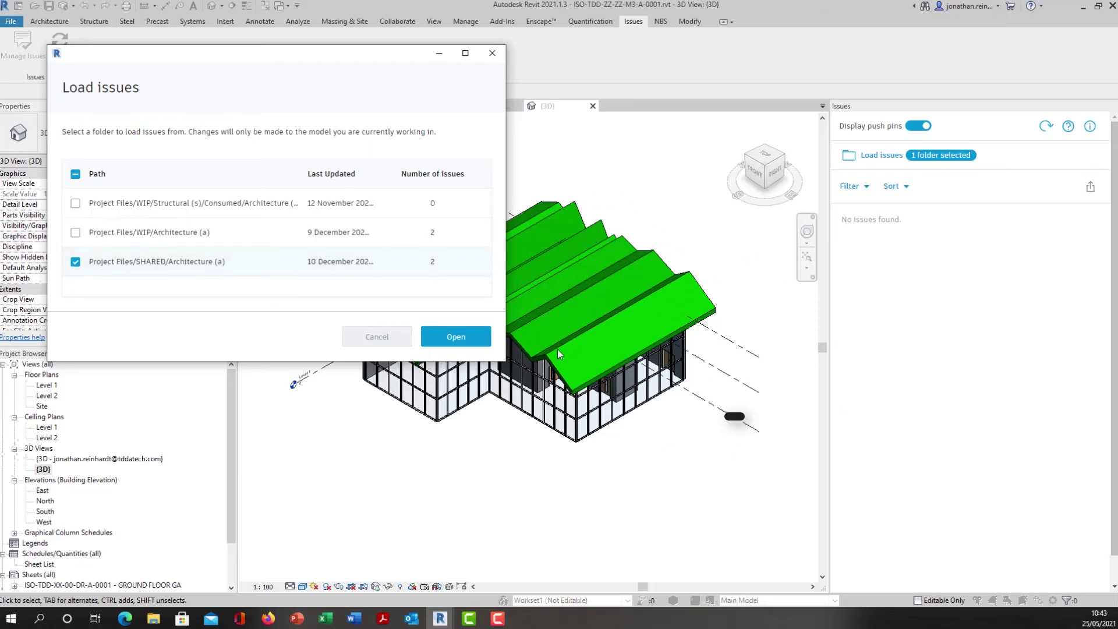
pyautogui.click(466, 337)
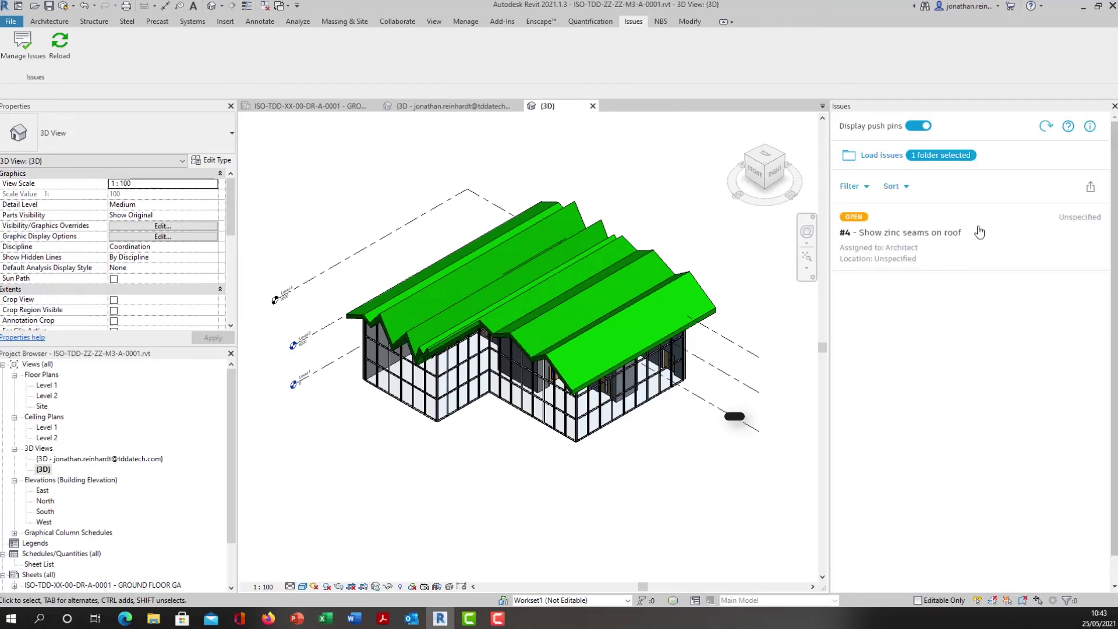
# Open issue #4's details in Revit and bring up its Activity comments
pyautogui.click(978, 232)
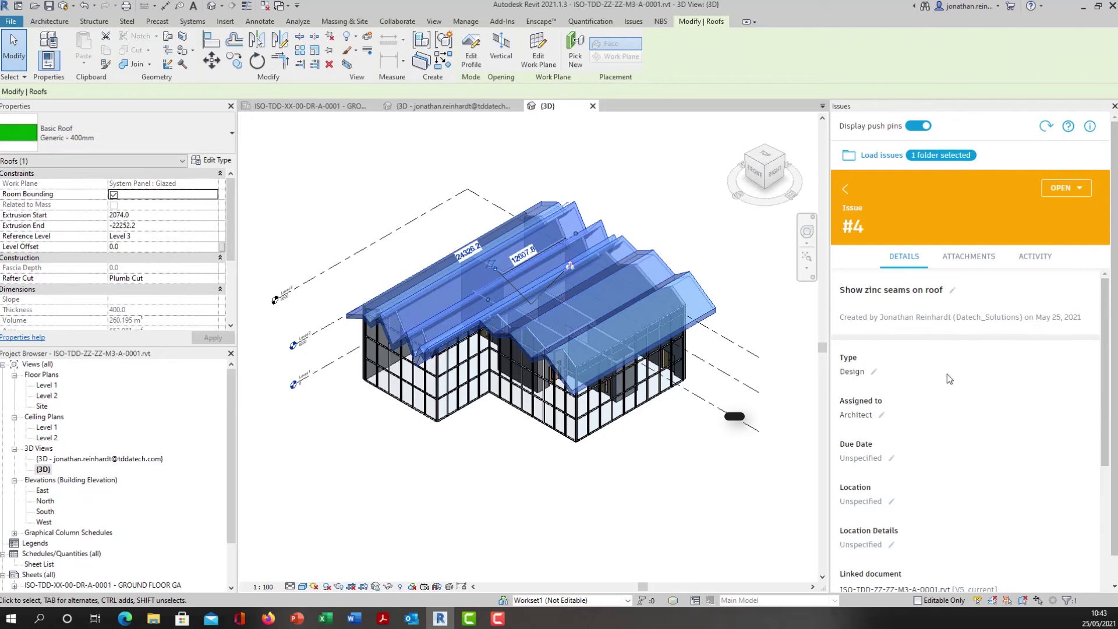
pyautogui.scroll(-4, 947, 374)
pyautogui.scroll(4, 963, 383)
pyautogui.click(976, 258)
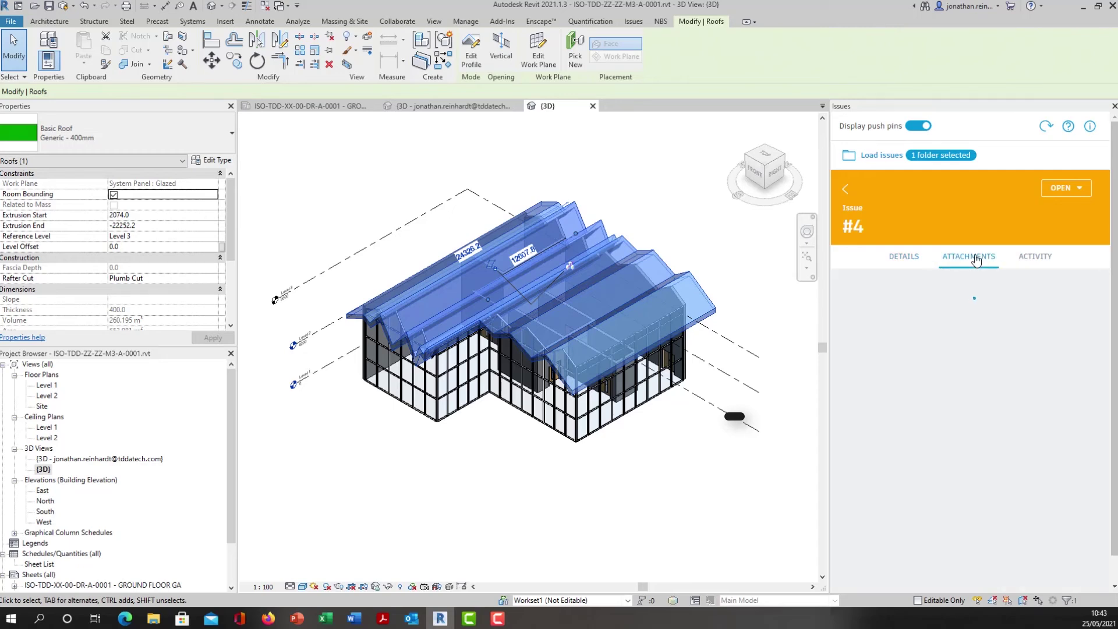
pyautogui.click(907, 259)
pyautogui.scroll(-5, 1004, 437)
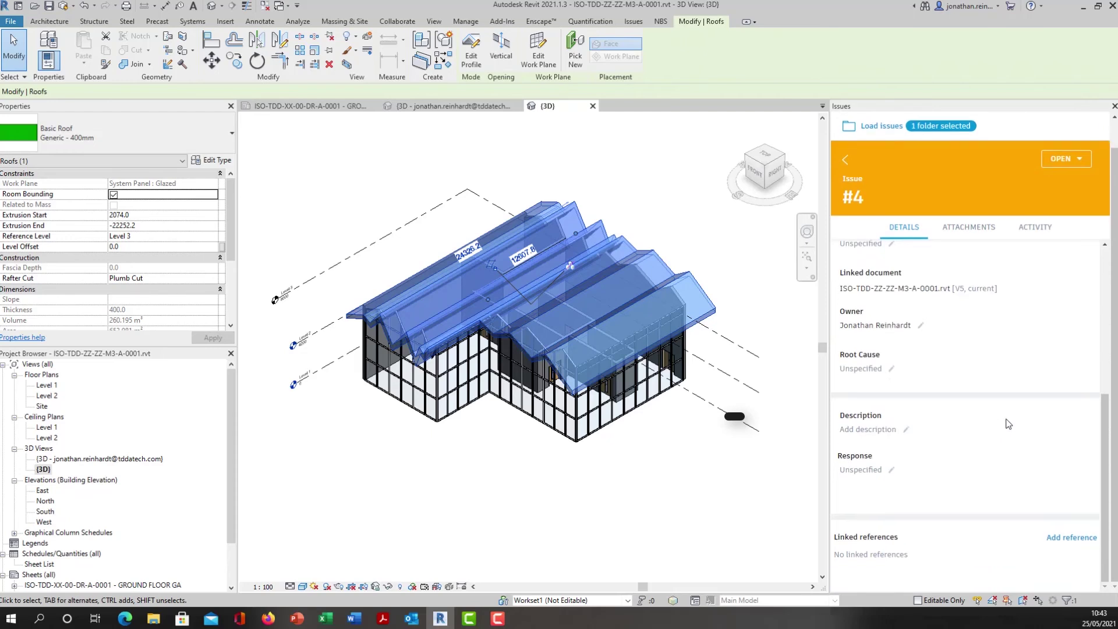
pyautogui.click(1036, 228)
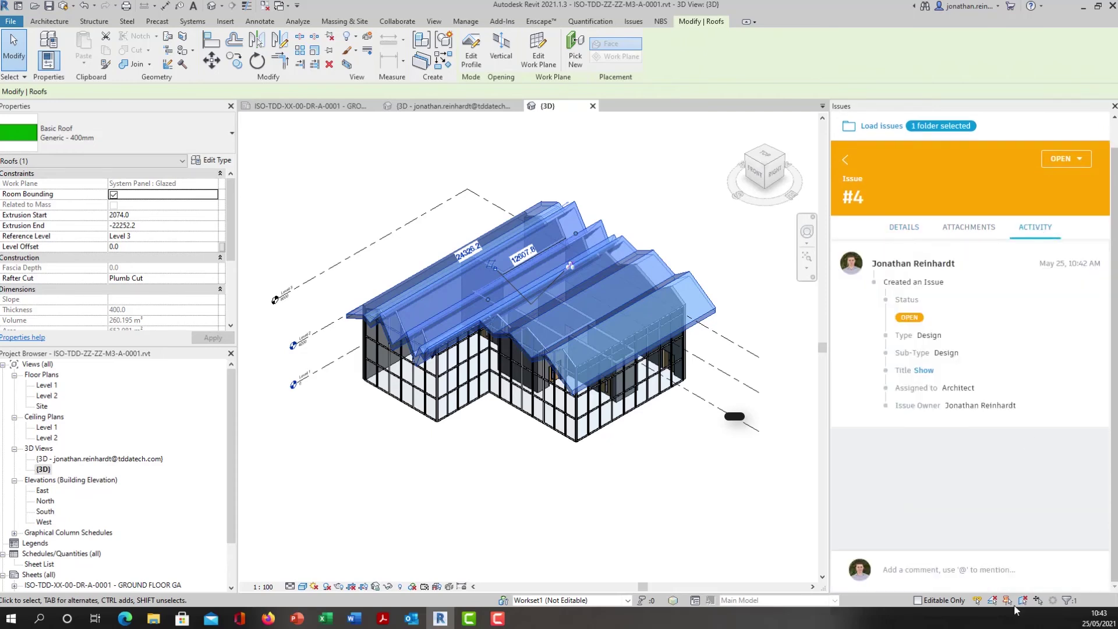
pyautogui.click(943, 570)
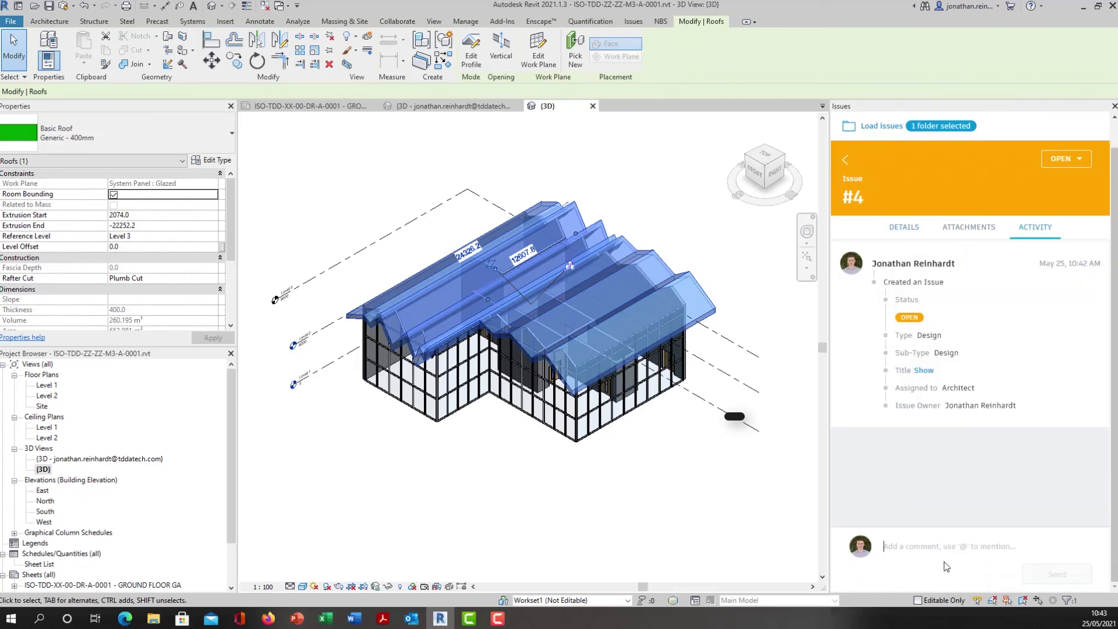
pyautogui.write('@')
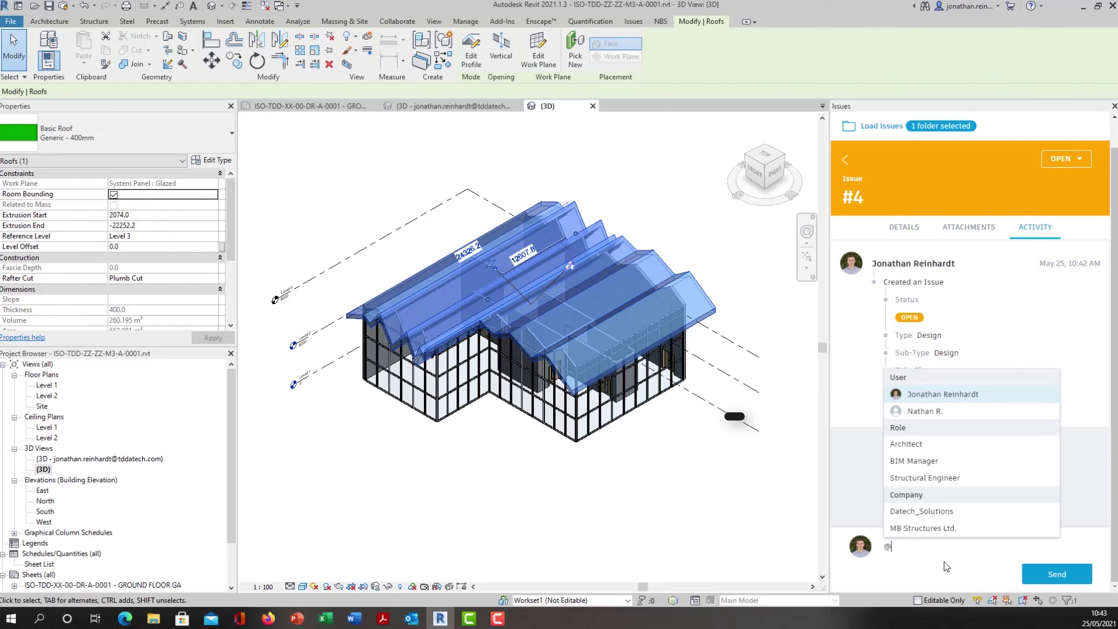
pyautogui.click(931, 479)
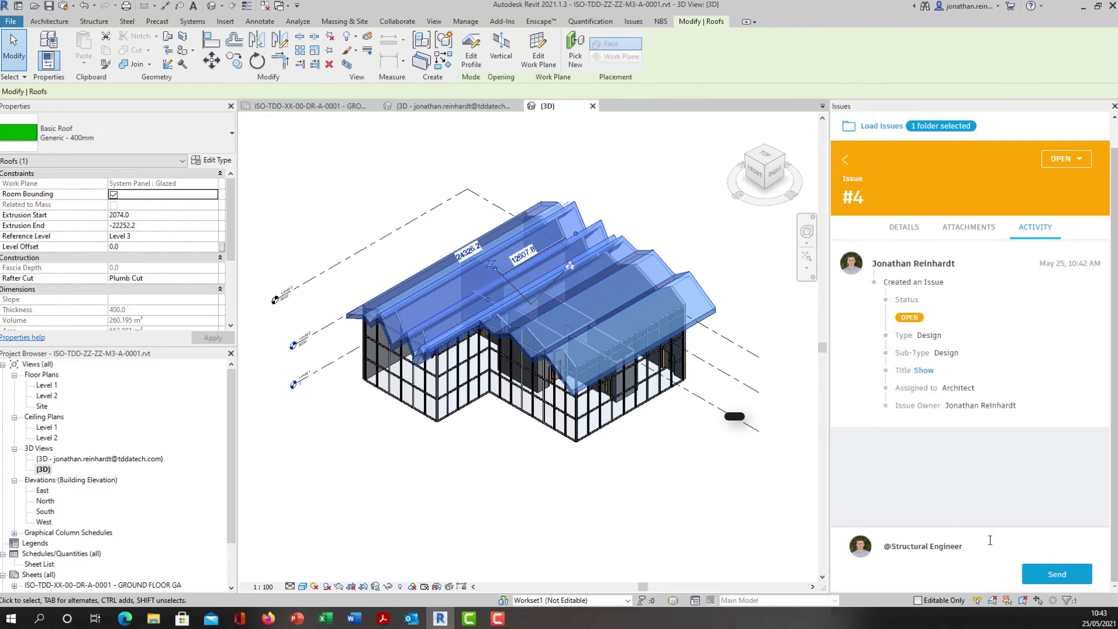
pyautogui.write('do we have apprio')
pyautogui.press('BackSpace')
pyautogui.press('BackSpace')
pyautogui.press('BackSpace')
pyautogui.press('BackSpace')
pyautogui.write('for using a seamed ro')
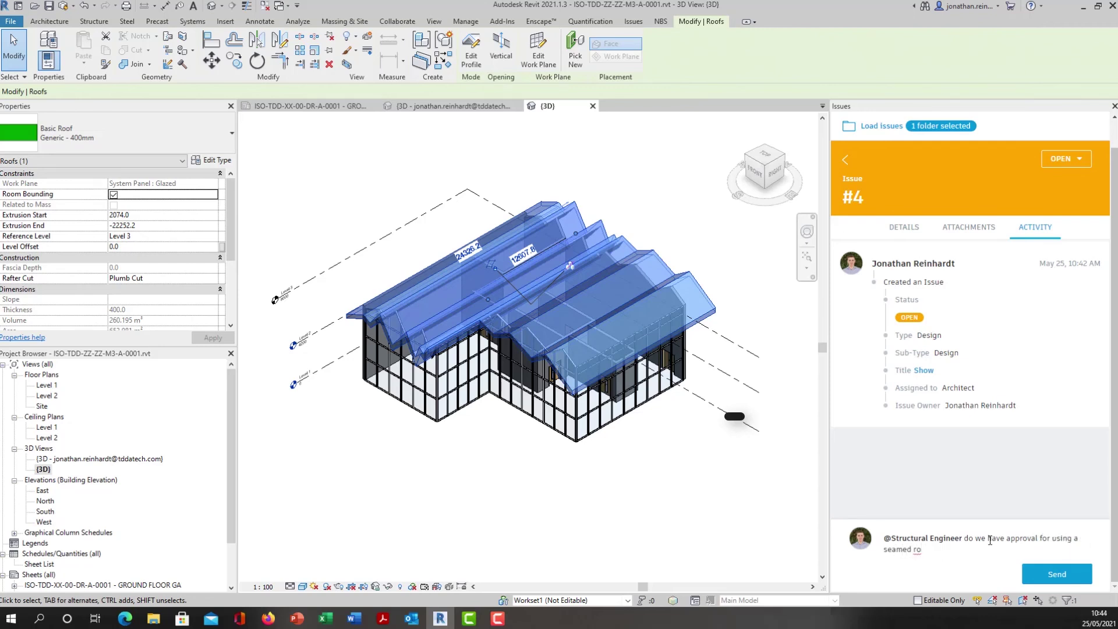
pyautogui.write('odf')
pyautogui.press('BackSpace')
pyautogui.press('BackSpace')
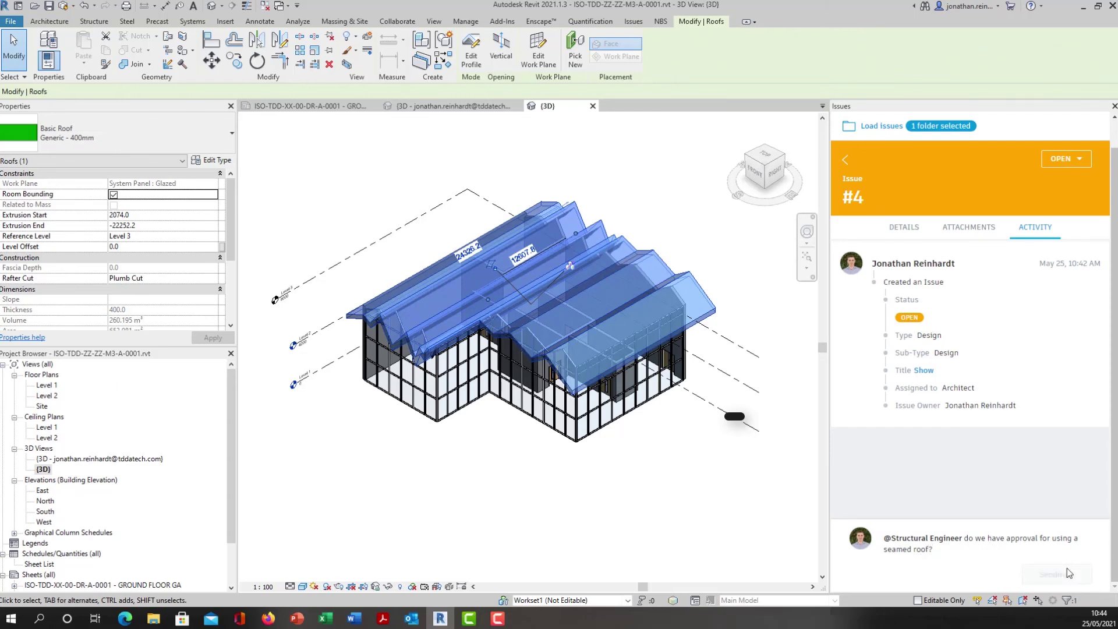
pyautogui.click(1066, 570)
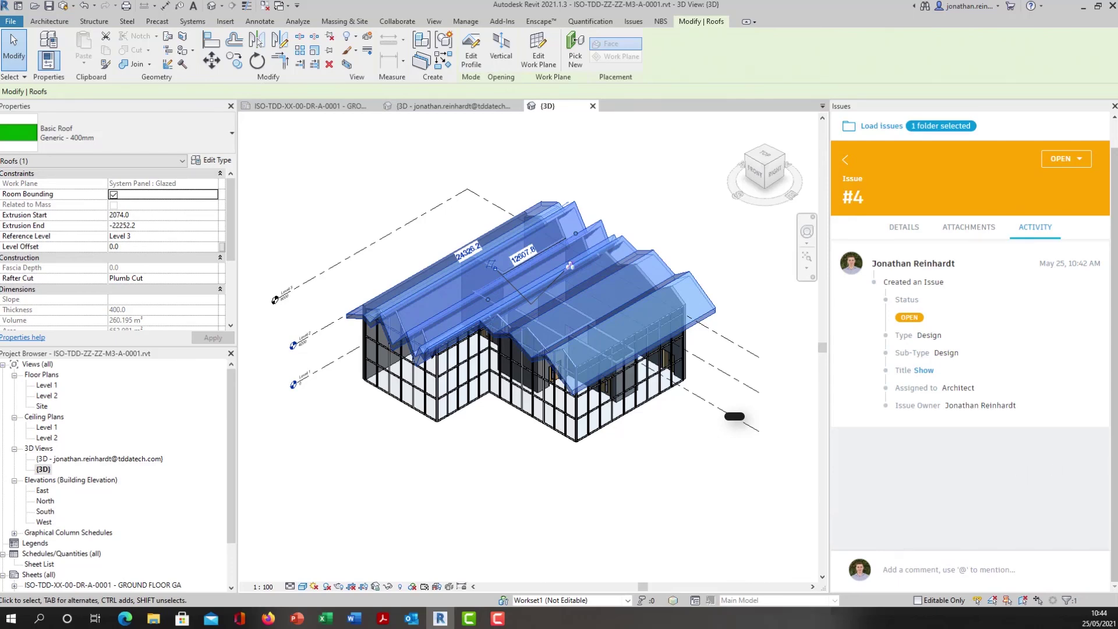
pyautogui.hotkey('alt', 'Tab')
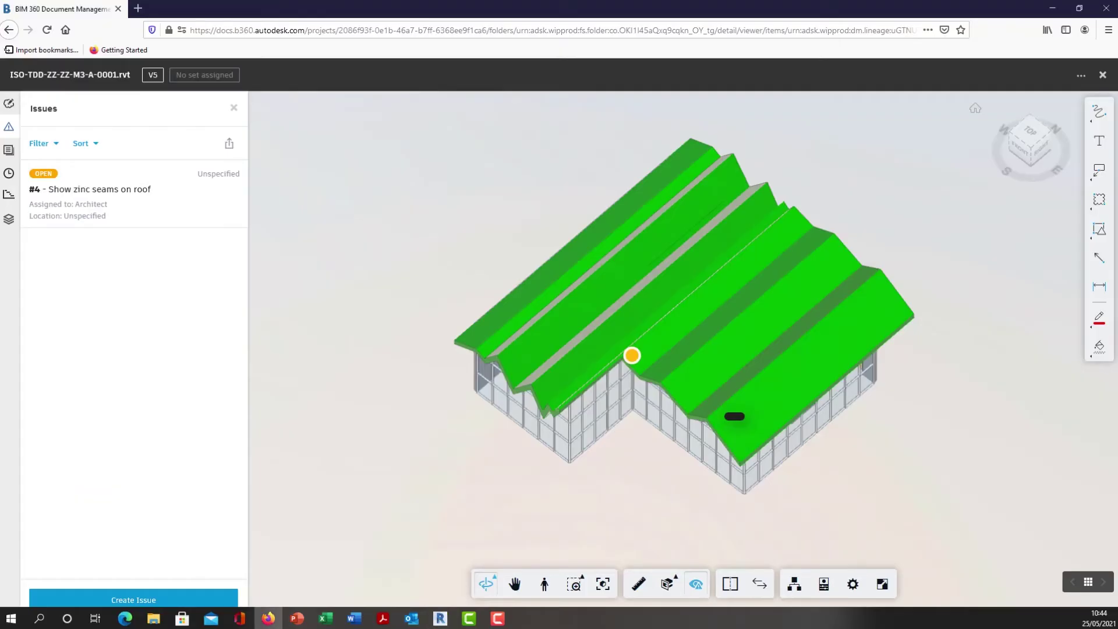
pyautogui.click(173, 207)
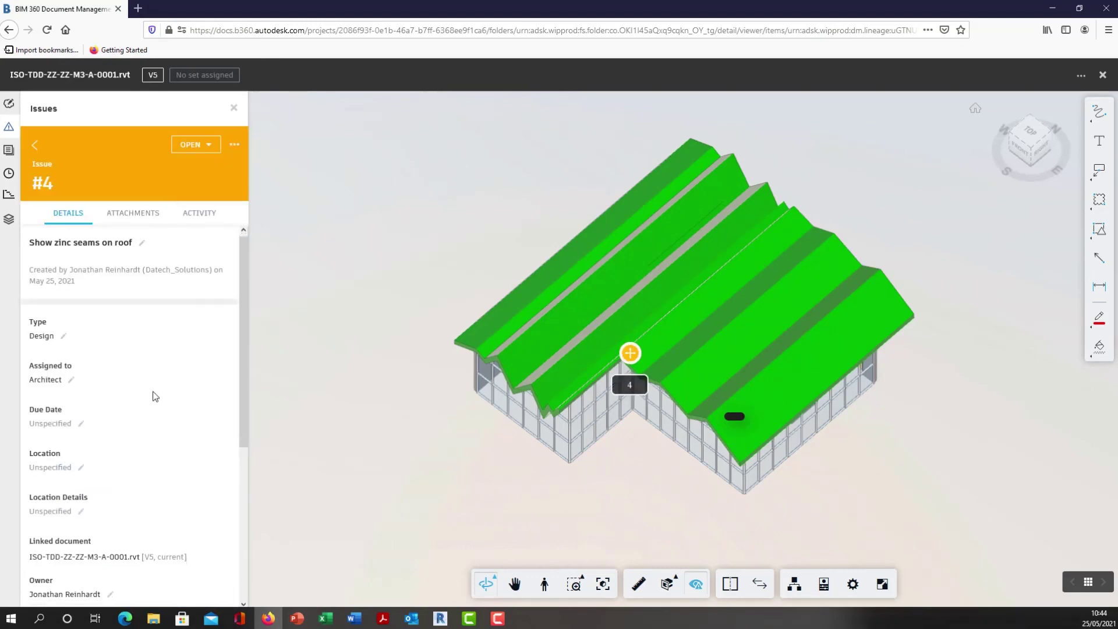
pyautogui.scroll(-3, 169, 349)
pyautogui.click(190, 216)
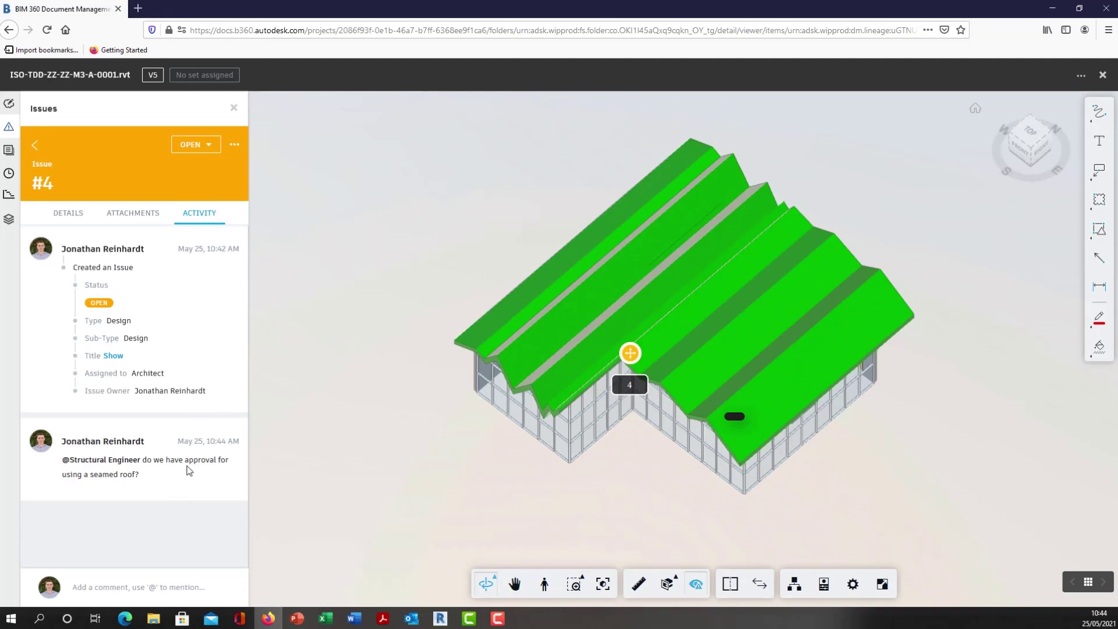
pyautogui.click(128, 586)
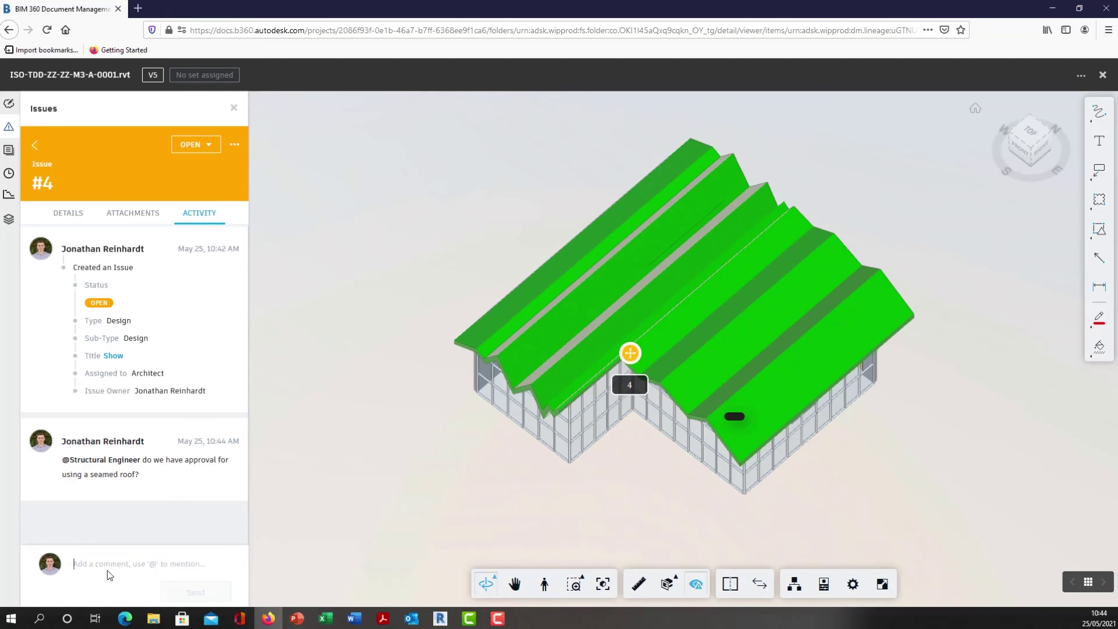
pyautogui.click(441, 618)
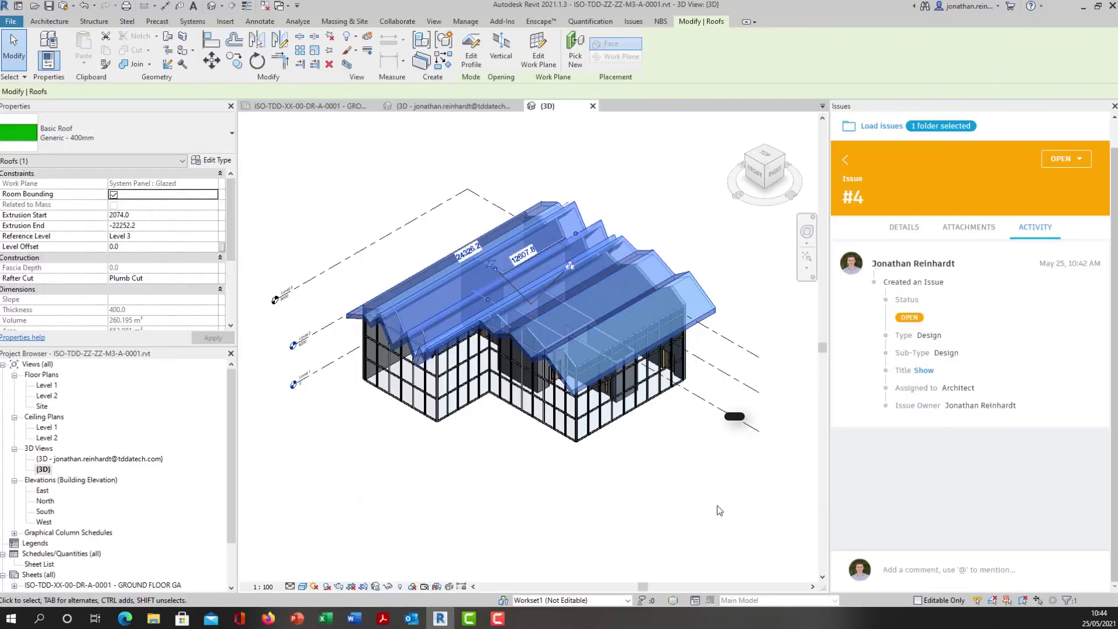